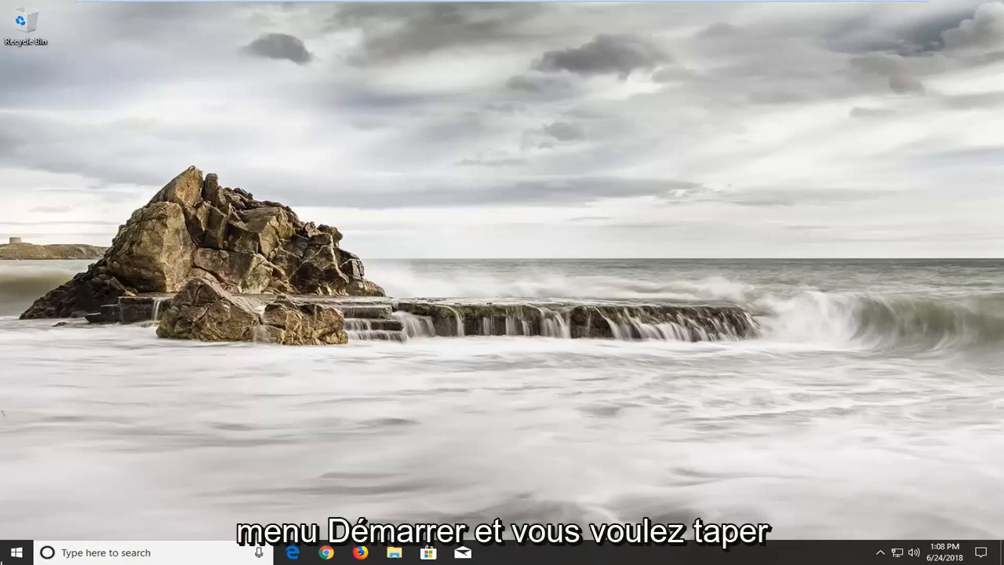
# Step: Bring up the Start menu to search for Control Panel
pyautogui.click(11, 552)
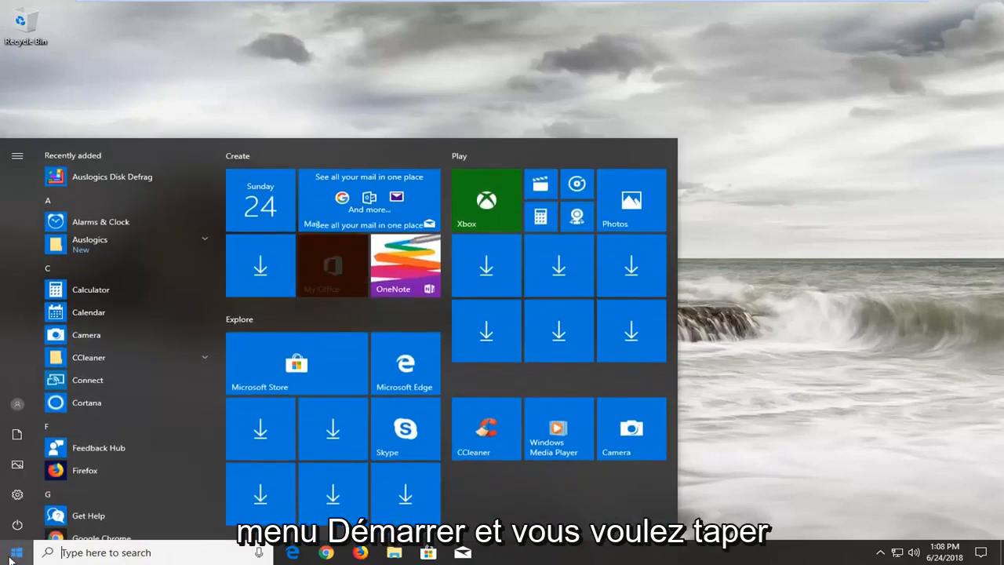
pyautogui.write('control panel')
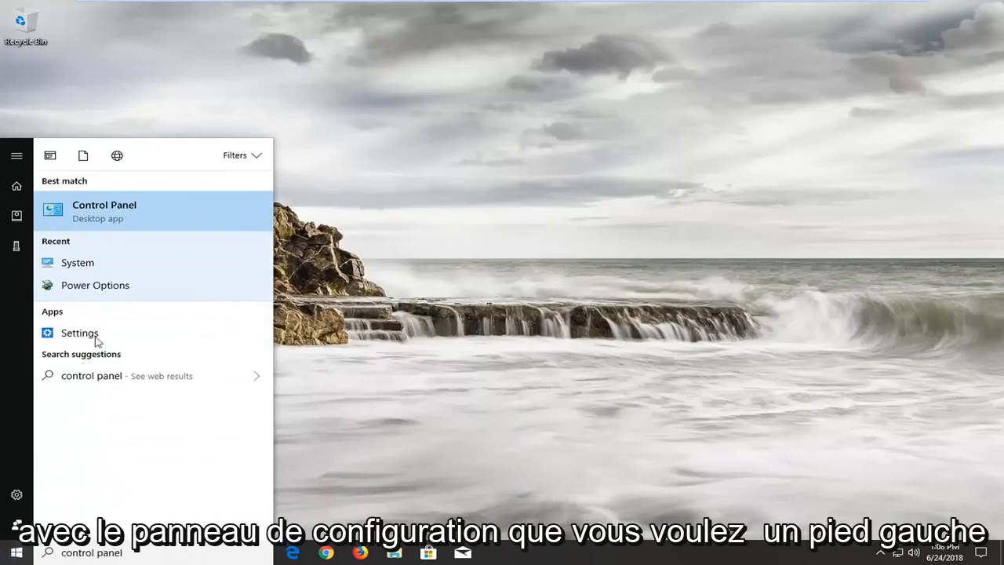
pyautogui.click(110, 218)
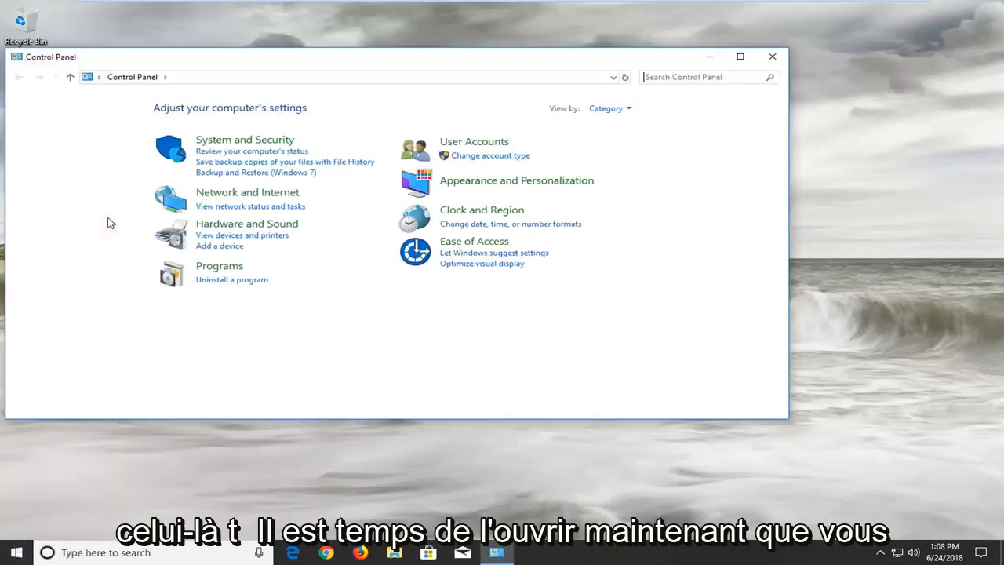
pyautogui.moveTo(312, 44); pyautogui.dragTo(465, 70)
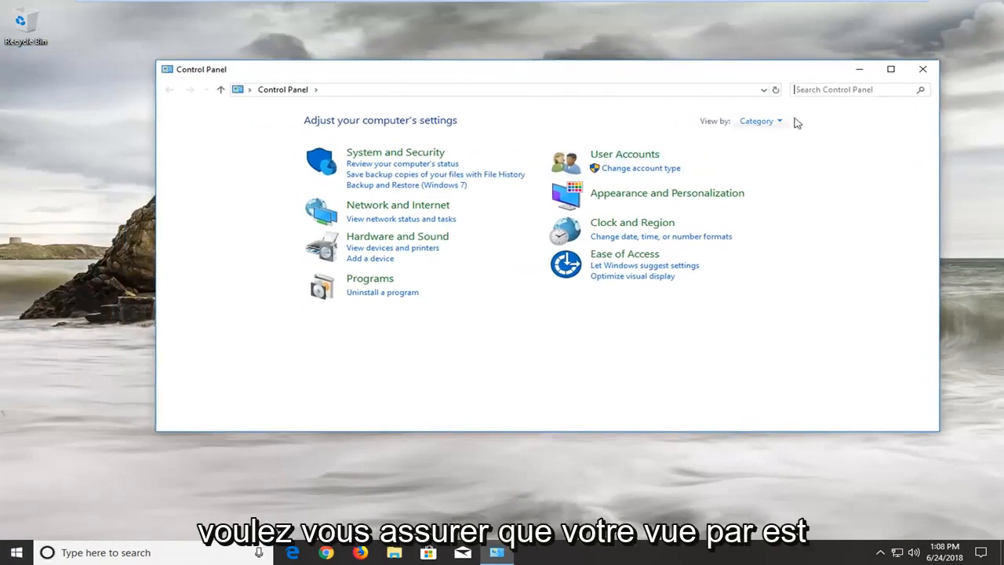
pyautogui.click(761, 120)
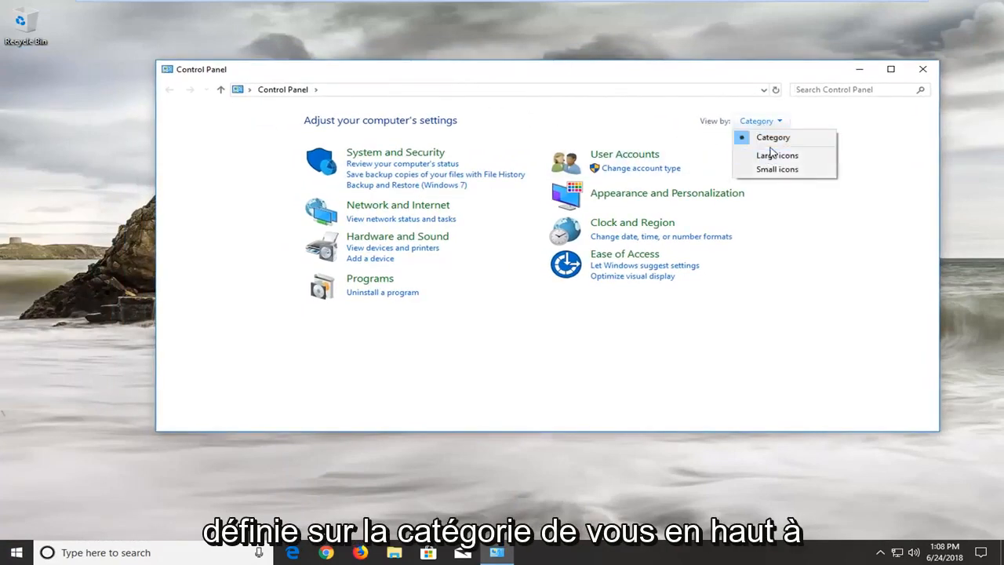
pyautogui.click(777, 155)
pyautogui.click(855, 121)
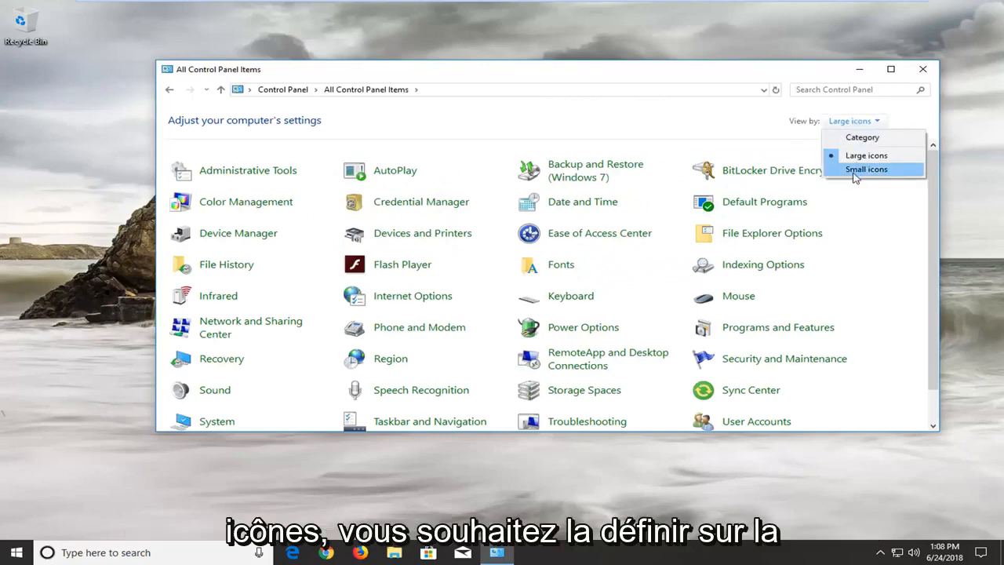
pyautogui.click(863, 169)
pyautogui.click(855, 121)
pyautogui.click(851, 142)
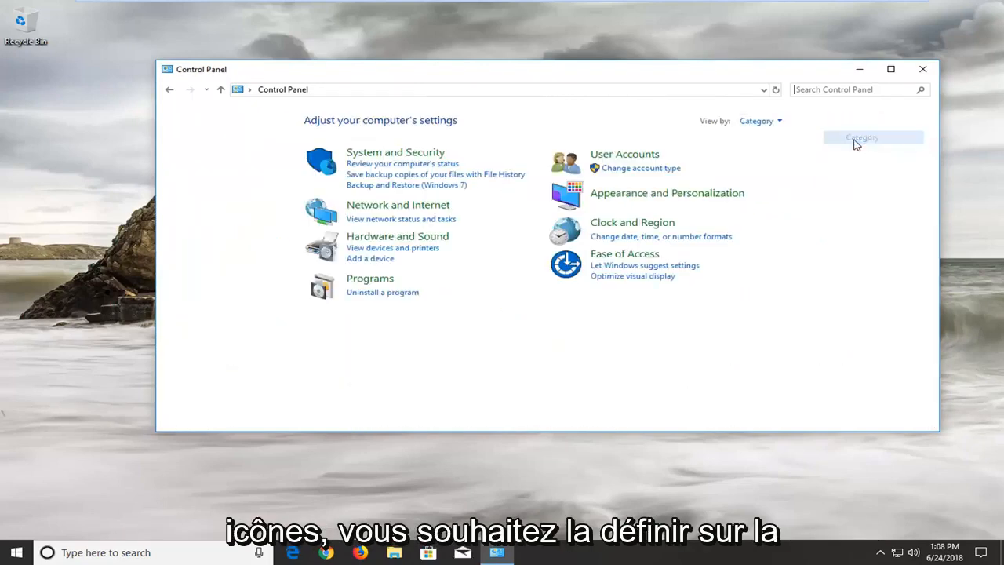
# Step: Enter the Ease of Access Center and turn off 'Always scan this section' and 'Always read this section aloud'
pyautogui.click(624, 253)
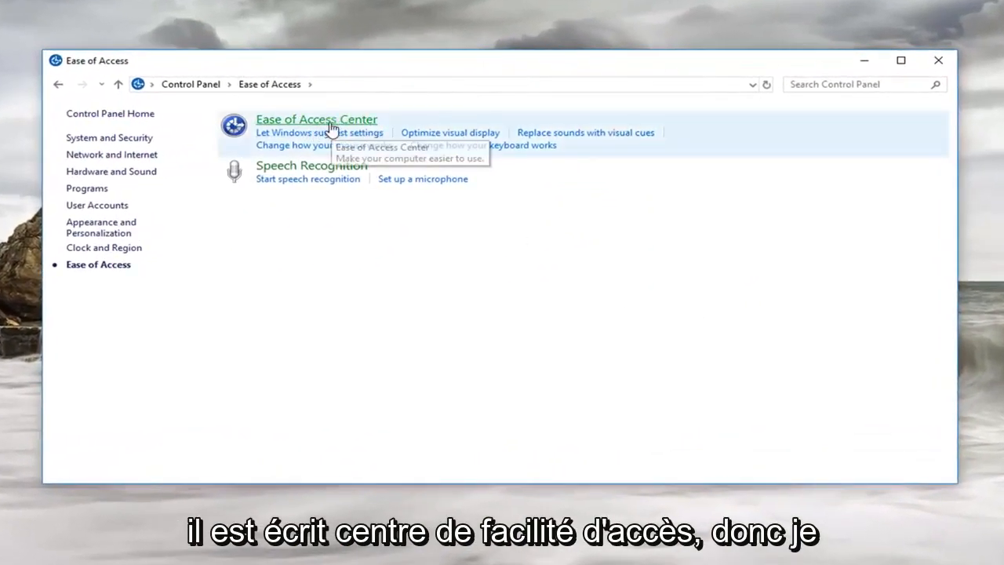
pyautogui.click(334, 126)
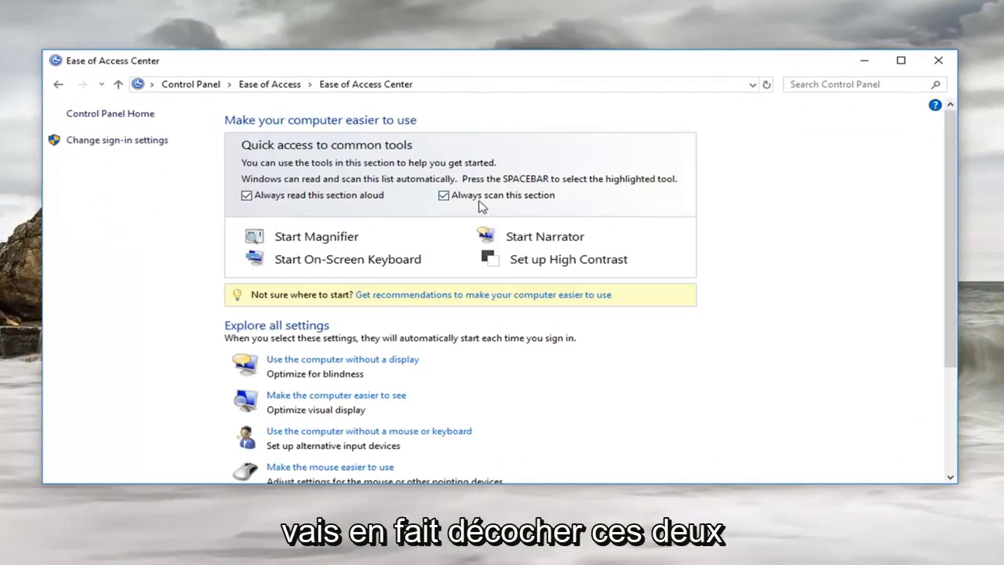
pyautogui.click(444, 194)
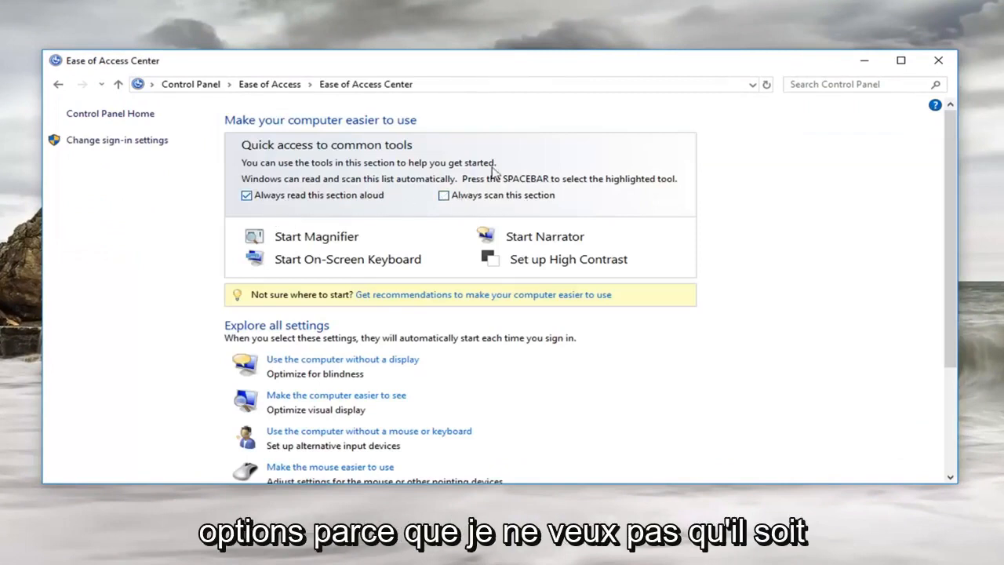
pyautogui.click(383, 195)
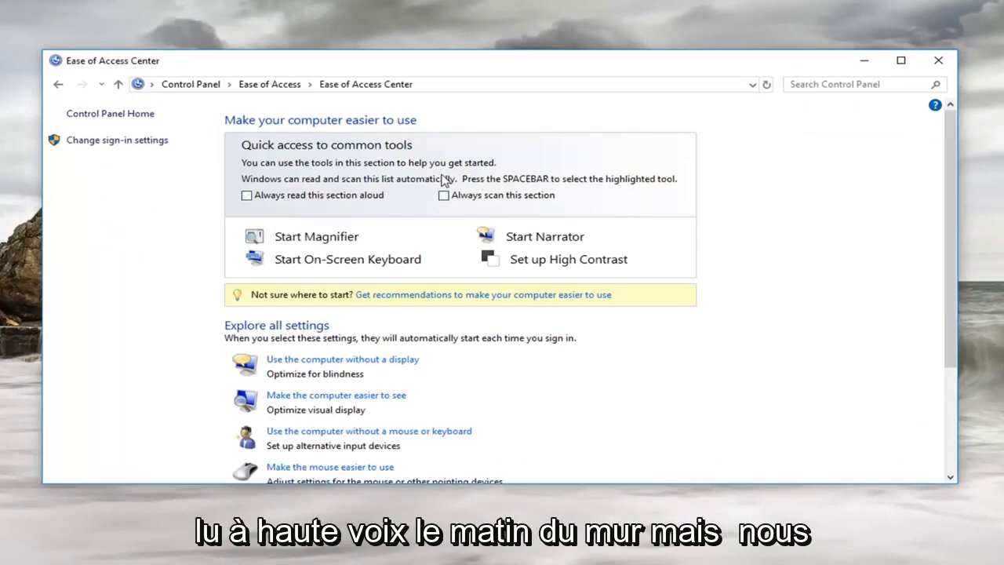
pyautogui.scroll(-1, 439, 180)
pyautogui.scroll(-1, 424, 196)
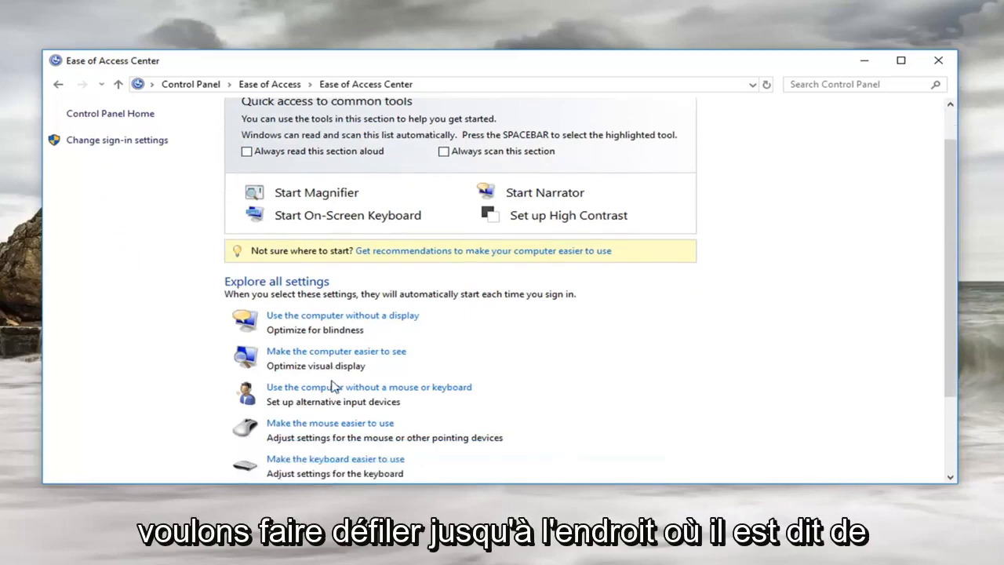
pyautogui.scroll(-1, 334, 387)
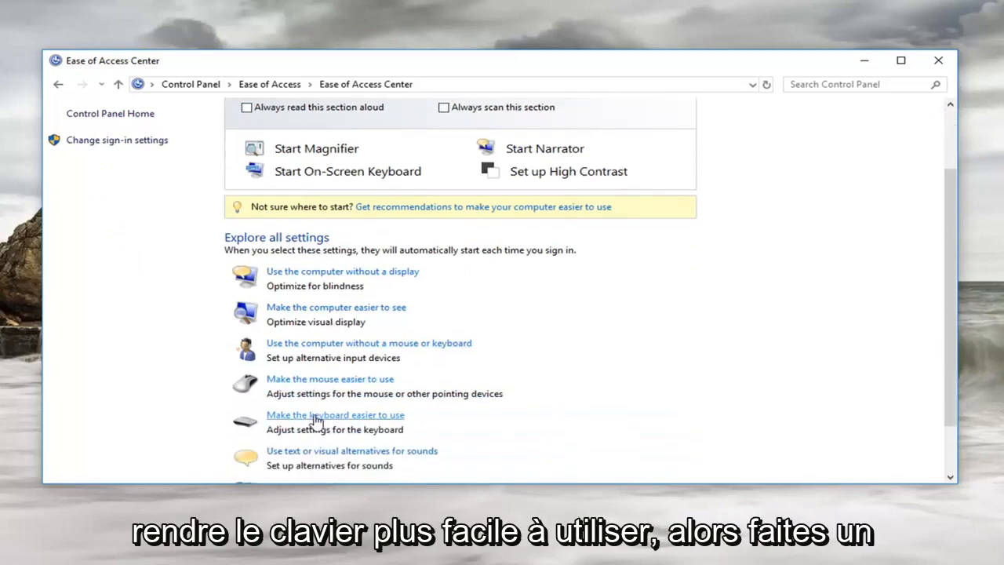
# Step: Go to the 'Make the keyboard easier to use' settings page
pyautogui.click(317, 416)
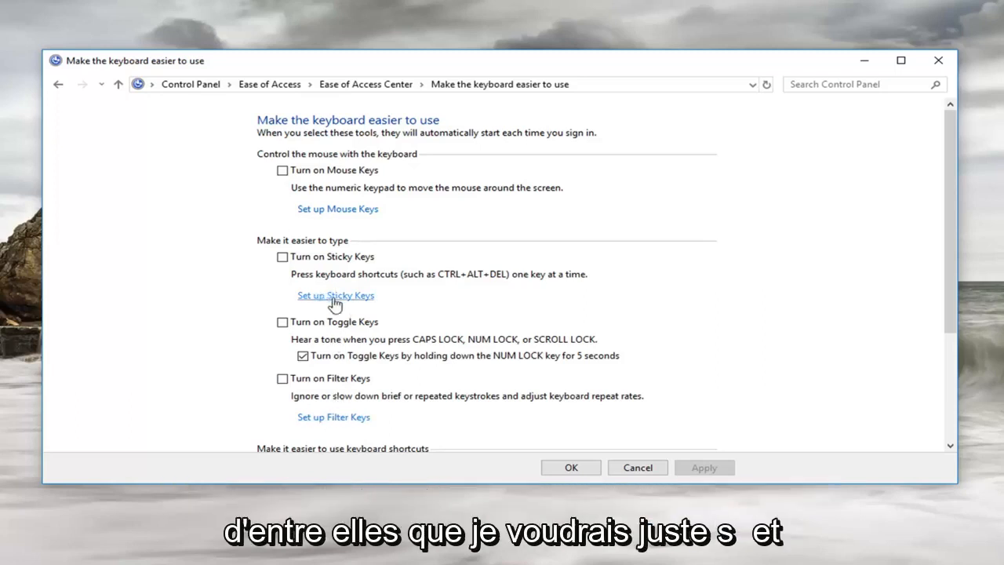
# Step: In Set up Sticky Keys, turn off 'Turn on Sticky Keys when SHIFT is pressed five times' and save with Apply and OK
pyautogui.click(341, 298)
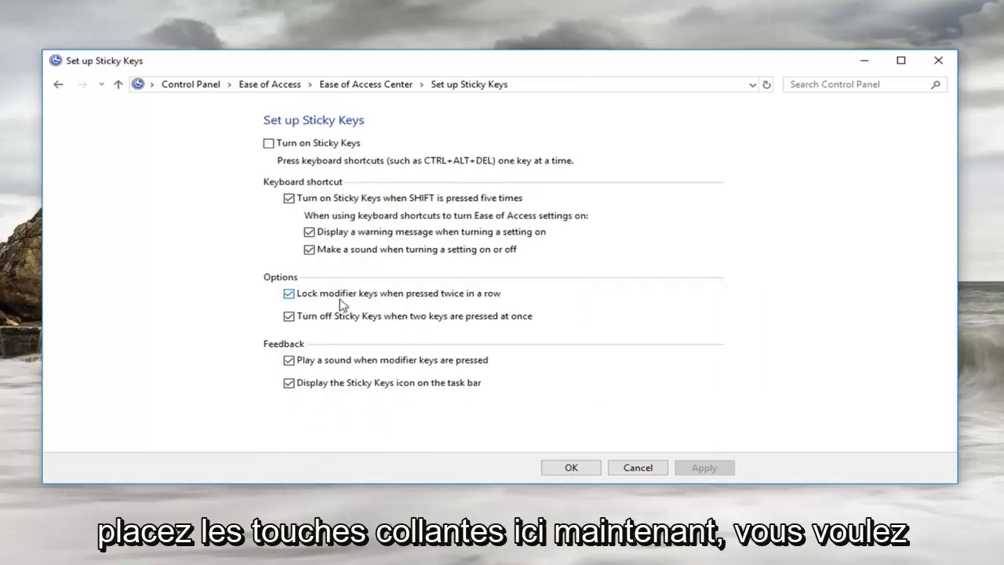
pyautogui.click(306, 201)
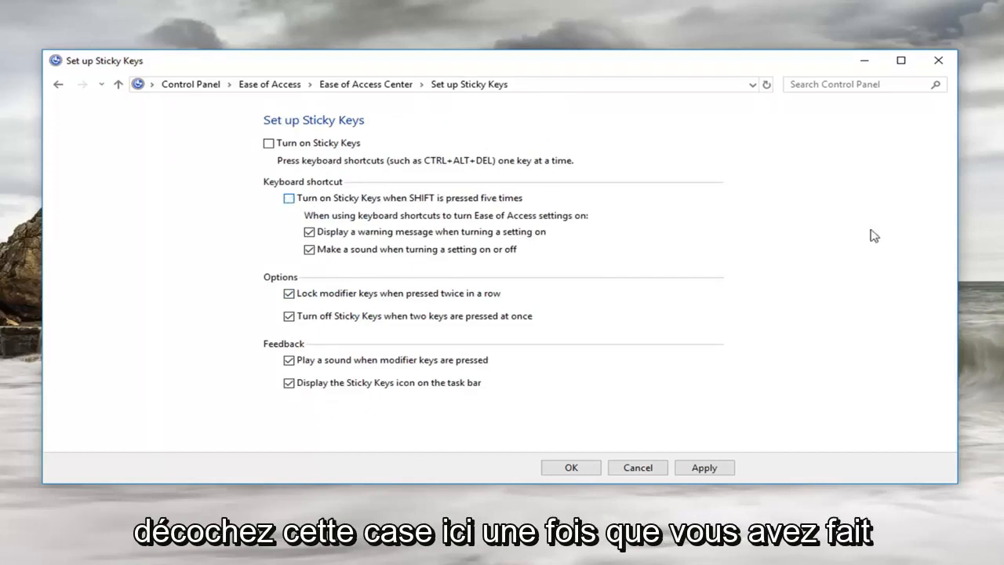
pyautogui.click(703, 468)
pyautogui.click(571, 467)
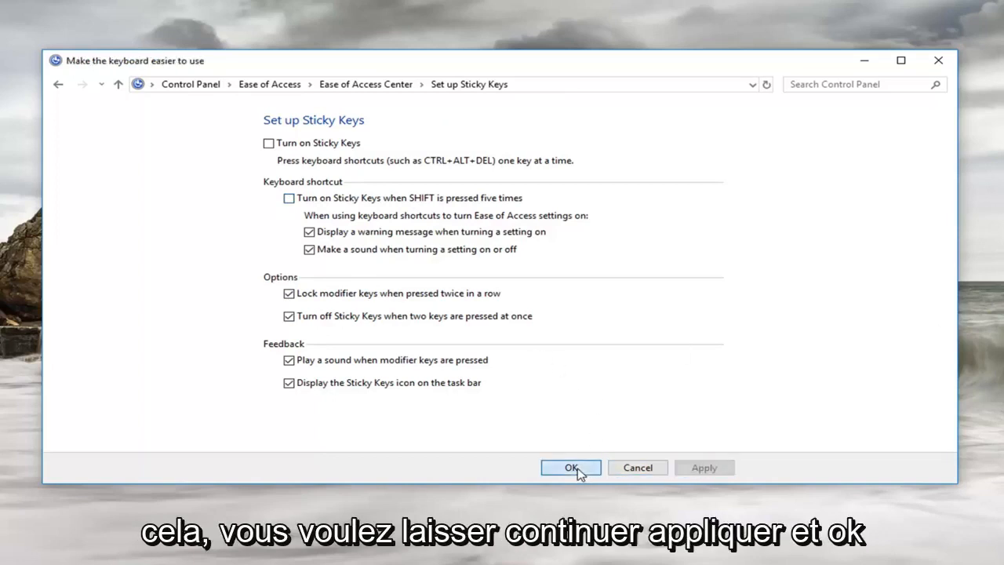
pyautogui.scroll(-1, 329, 369)
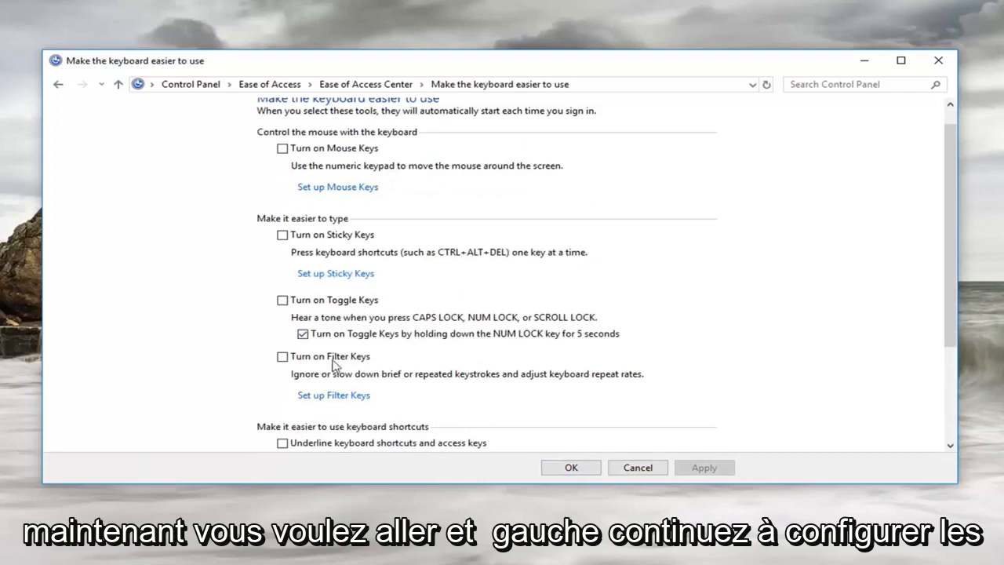
# Step: In Set up Filter Keys, turn off the right SHIFT 8-second shortcut, save it, and return to the Ease of Access Center
pyautogui.click(318, 398)
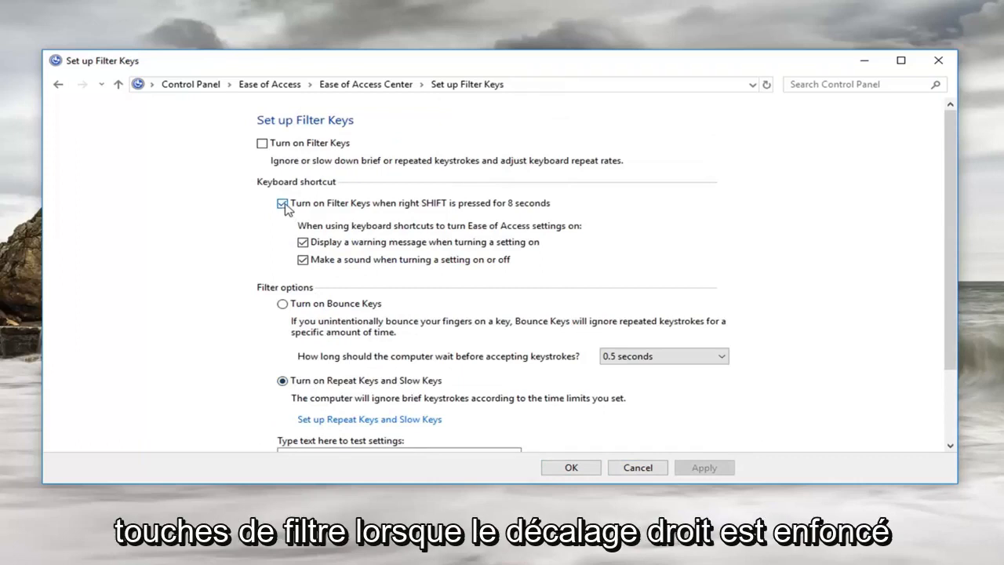
pyautogui.click(283, 204)
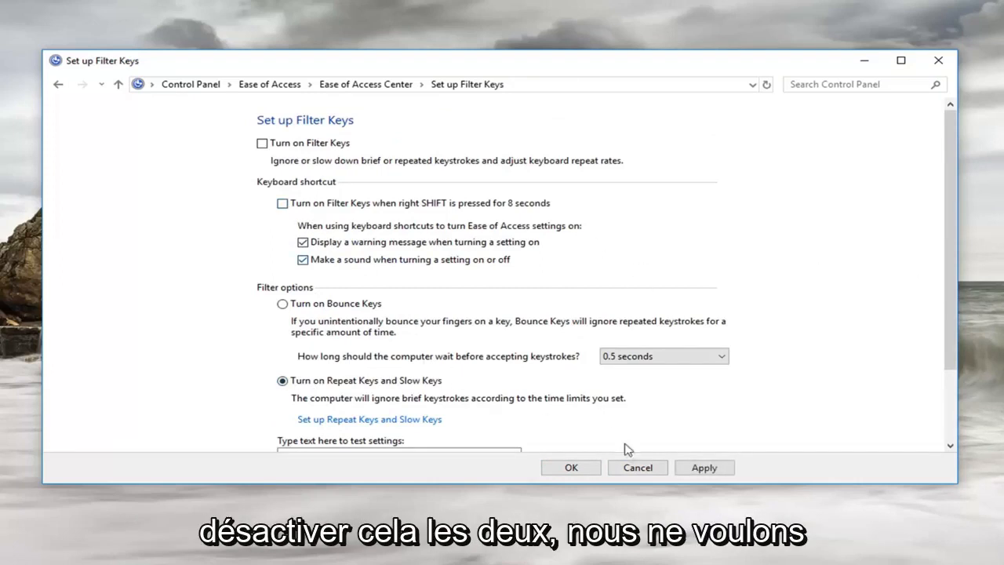
pyautogui.click(705, 468)
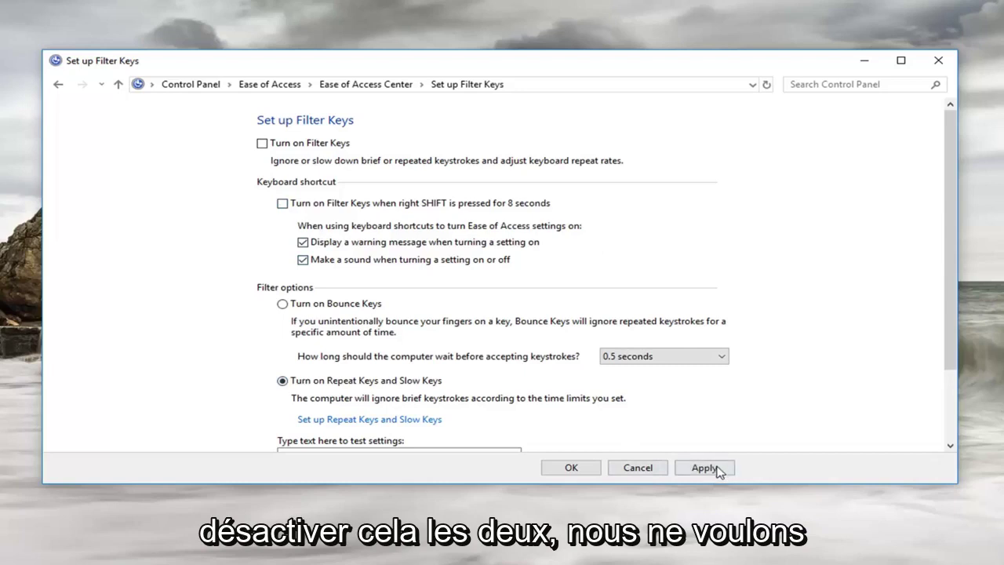
pyautogui.click(571, 468)
pyautogui.click(580, 468)
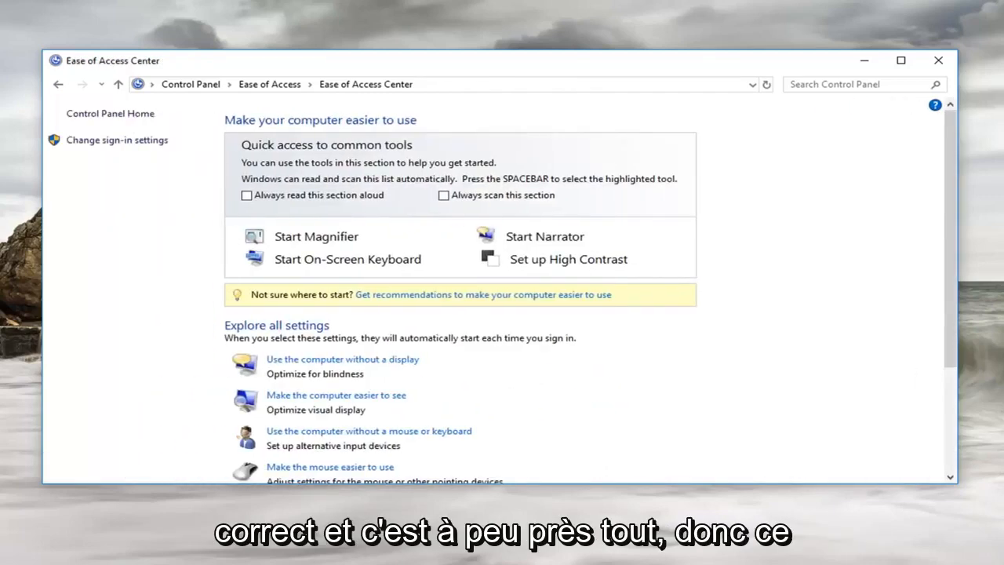
# Step: Close the Control Panel window, leaving the desktop
pyautogui.click(936, 61)
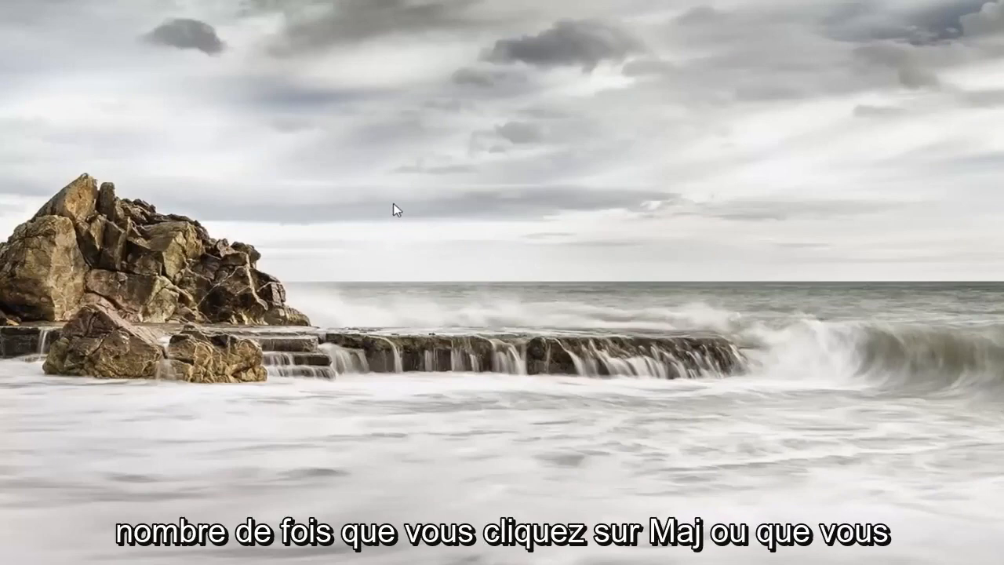